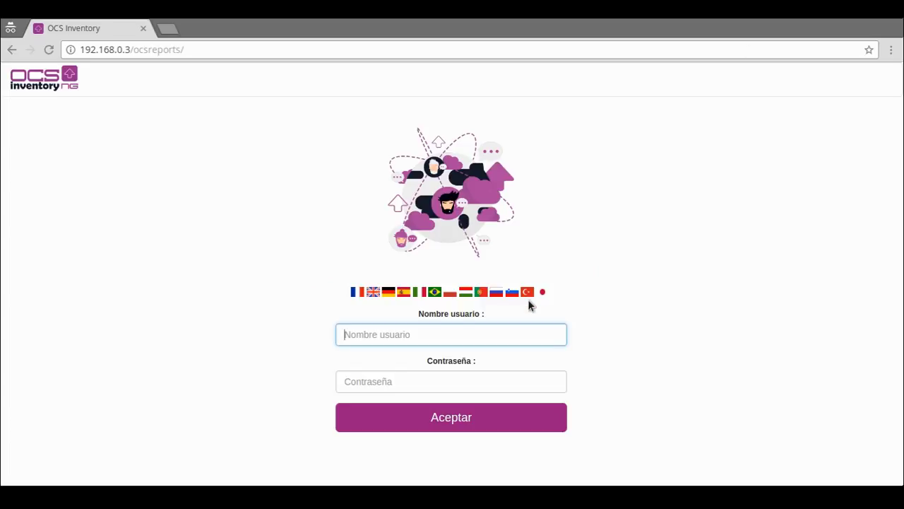
# Sign in to the OCS web console with the admin username and the administrator password
pyautogui.click(475, 333)
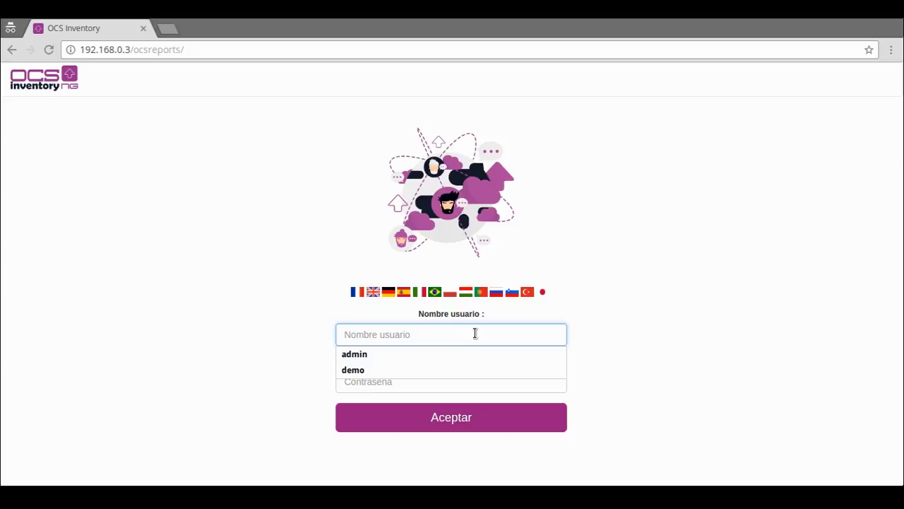
pyautogui.write('admin')
pyautogui.press('Tab')
pyautogui.write('admin1234')
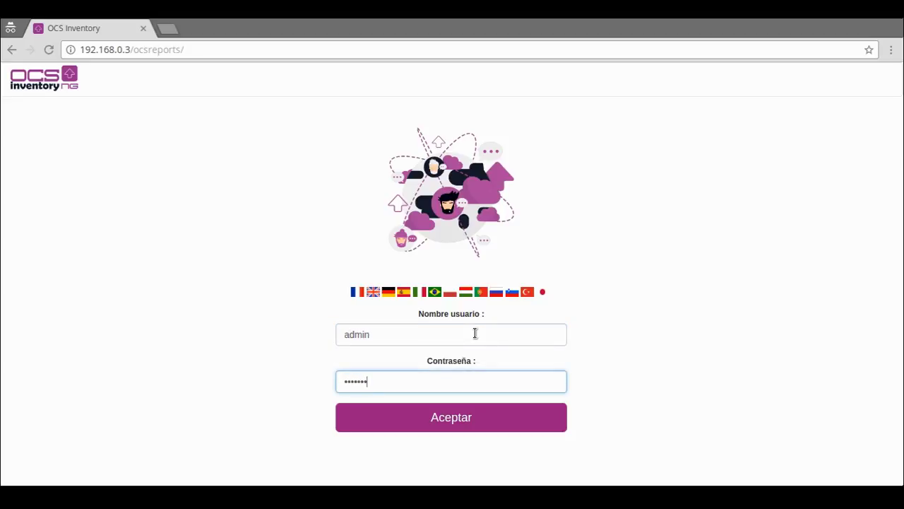
pyautogui.press('Return')
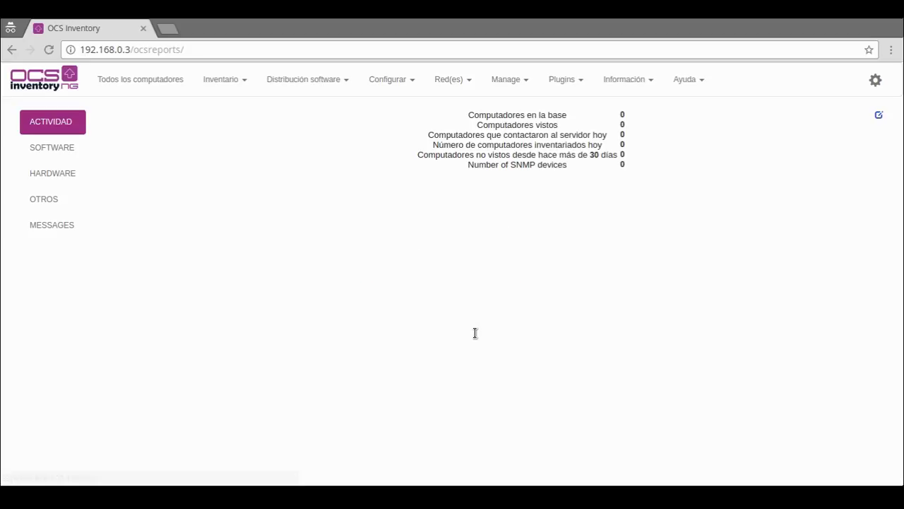
# Load the 'Todos los computadores' list of all computers
pyautogui.click(120, 79)
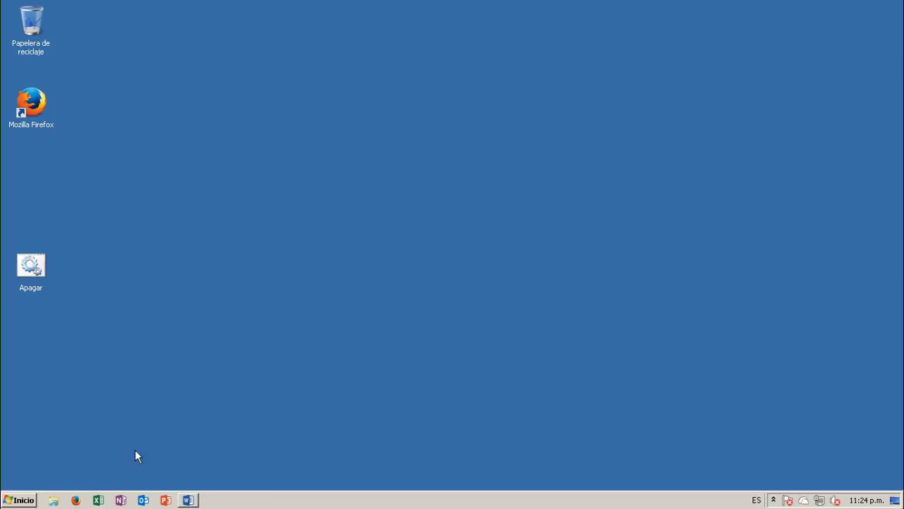
# Browse from the sugeek user folder into Descargas\OCSNG-Windows-Agent-2.1.1.1
pyautogui.click(24, 498)
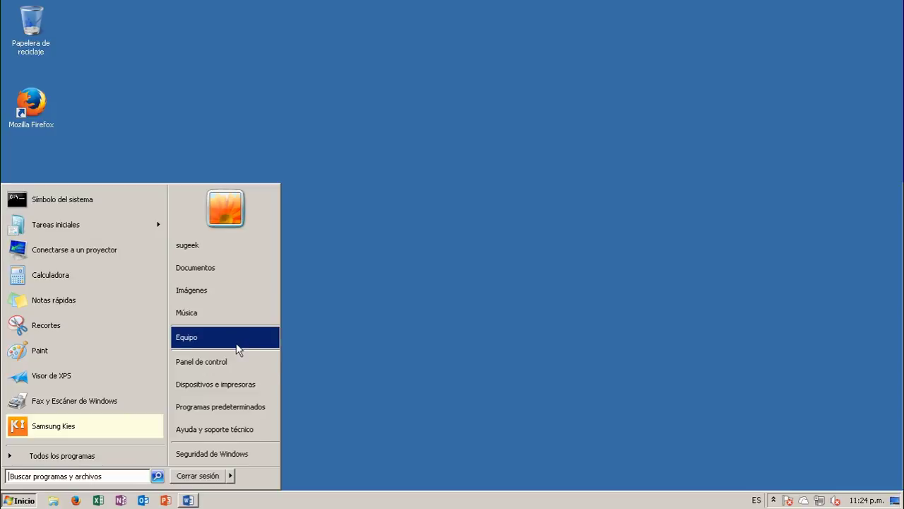
pyautogui.click(228, 248)
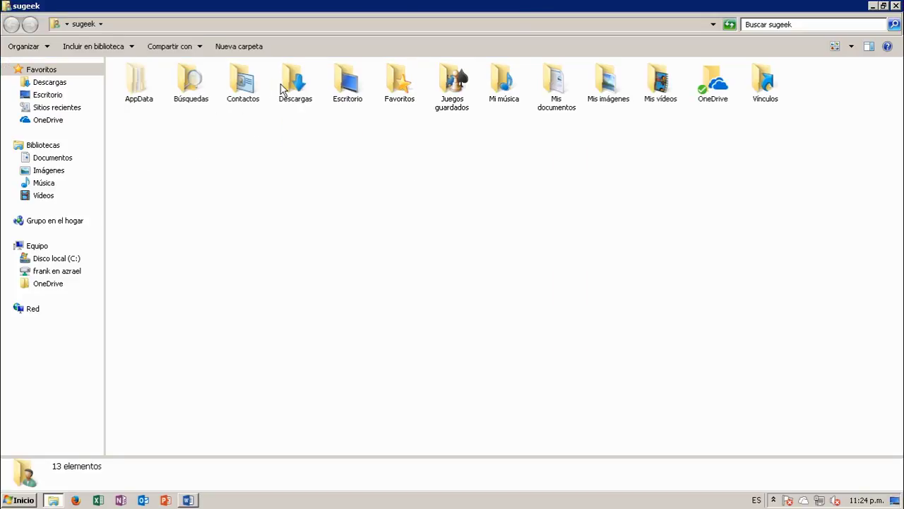
pyautogui.doubleClick(284, 89)
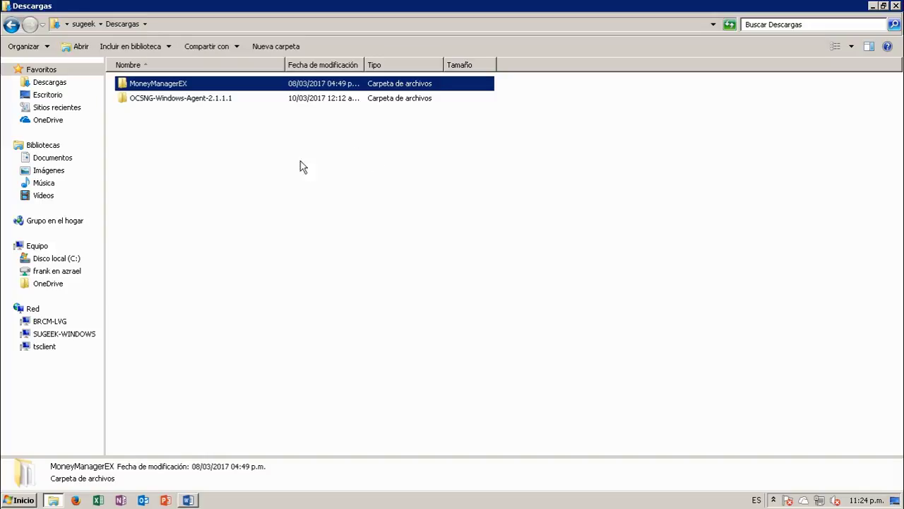
pyautogui.click(181, 103)
pyautogui.doubleClick(181, 102)
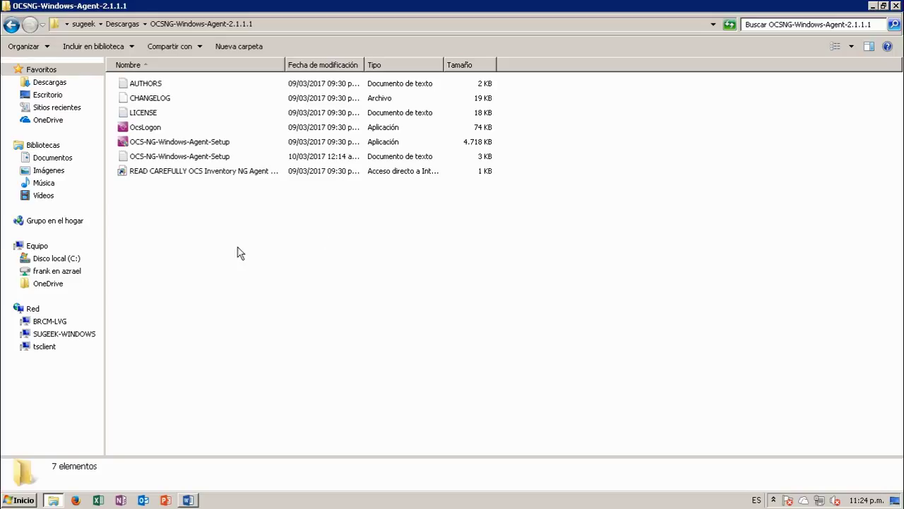
# Run OCS-NG-Windows-Agent-Setup as administrator and approve the UAC prompt
pyautogui.click(171, 143)
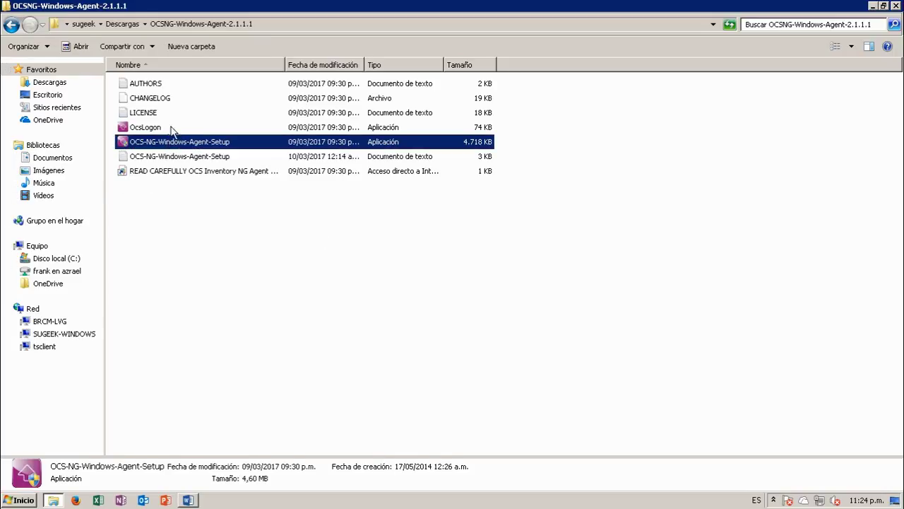
pyautogui.rightClick(171, 143)
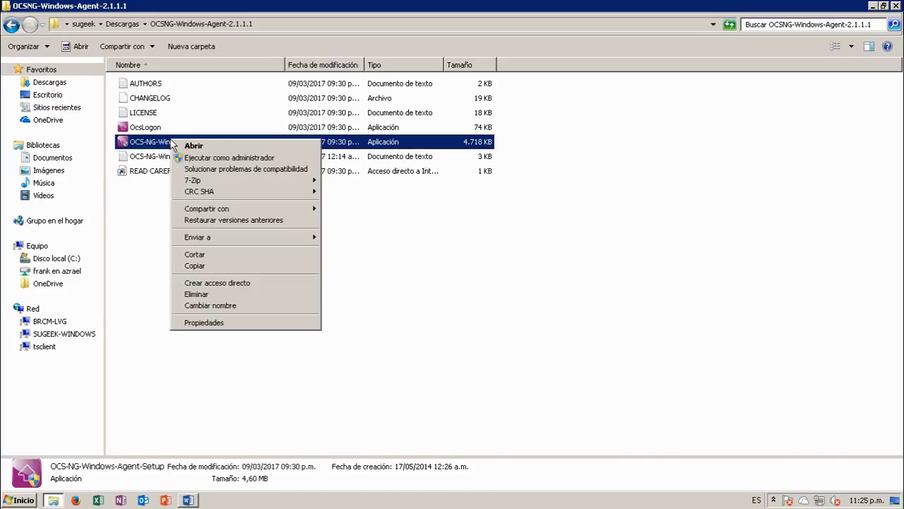
pyautogui.click(214, 158)
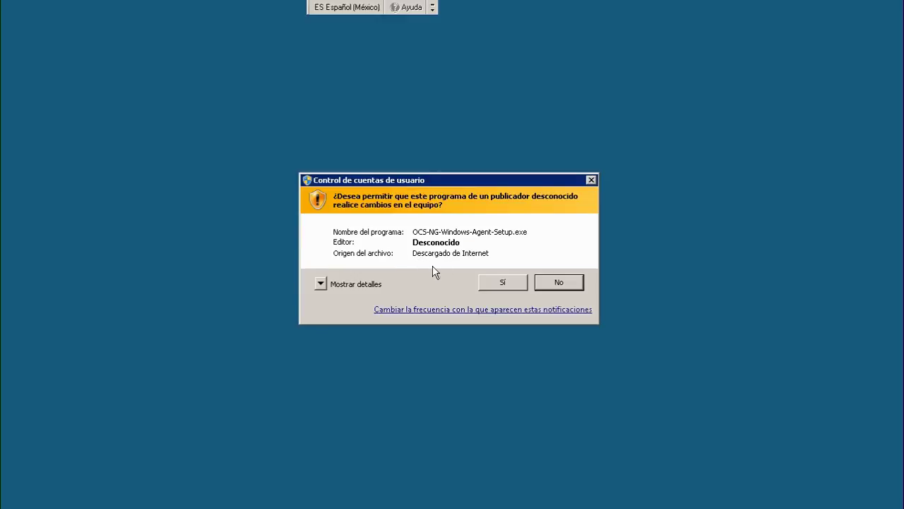
pyautogui.click(498, 284)
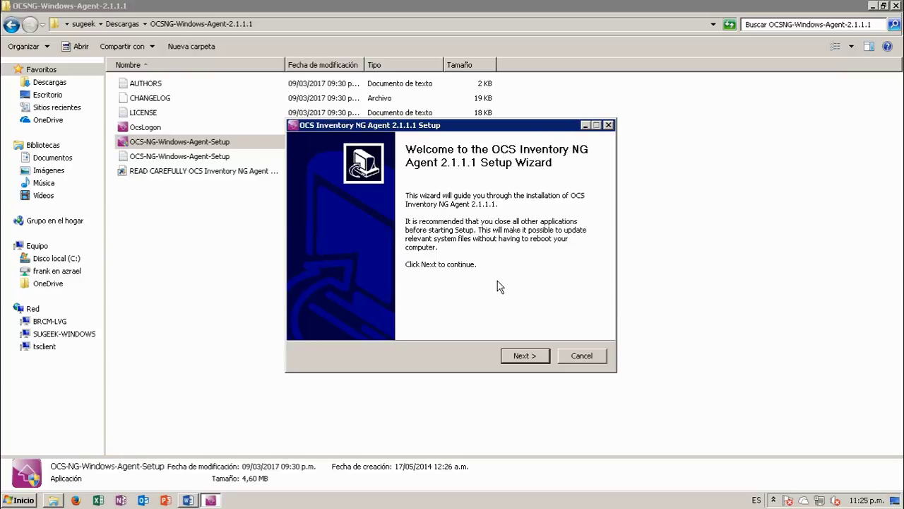
# Pass the welcome page, accept the license, and keep the Network inventory install type
pyautogui.click(529, 359)
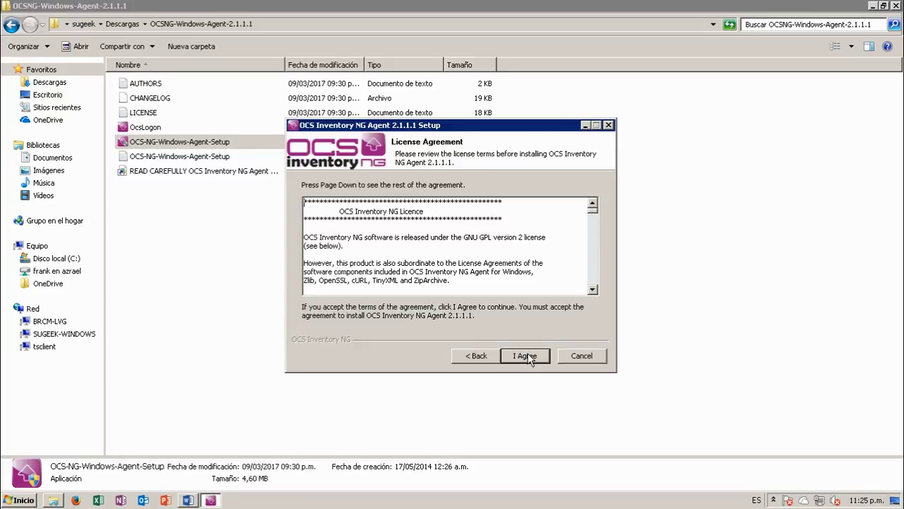
pyautogui.click(529, 357)
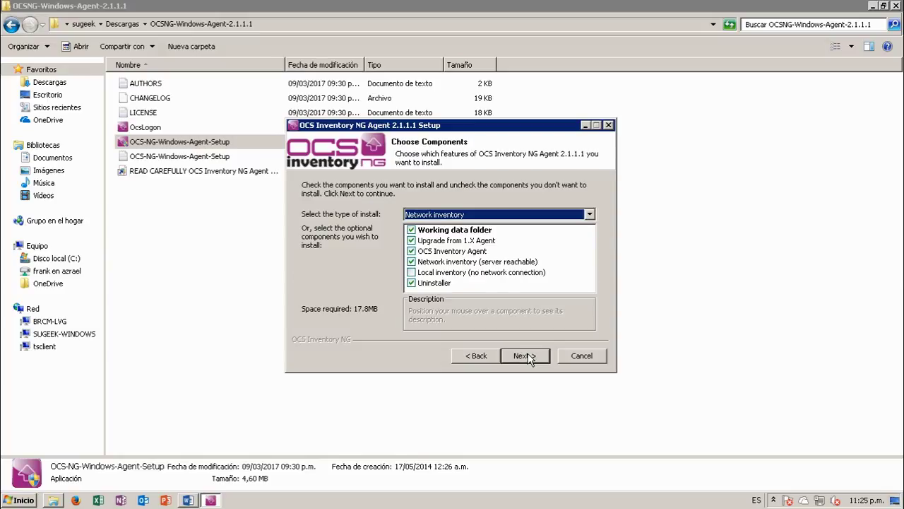
pyautogui.click(589, 214)
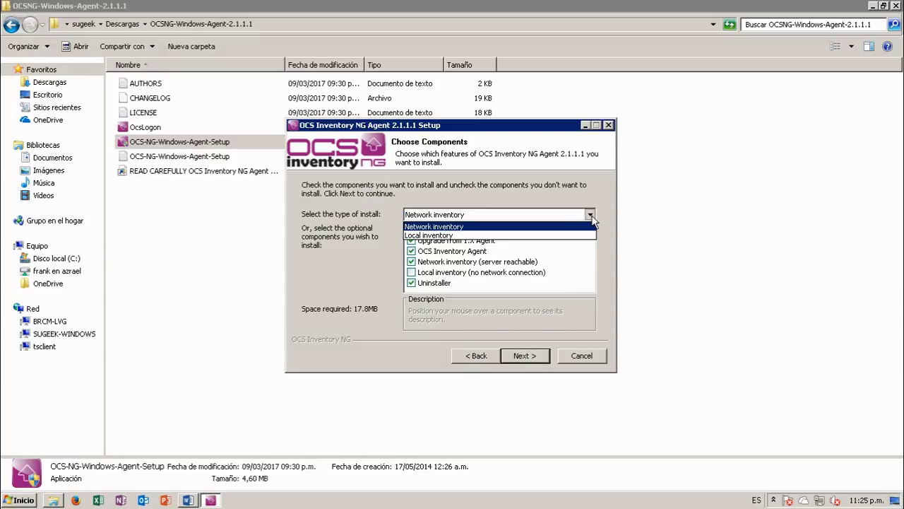
pyautogui.click(589, 235)
pyautogui.click(589, 214)
pyautogui.click(565, 226)
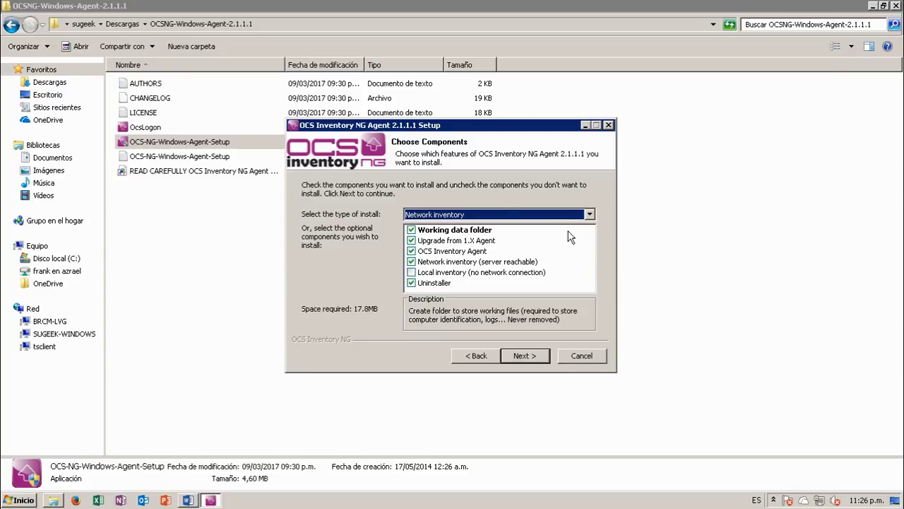
pyautogui.click(526, 356)
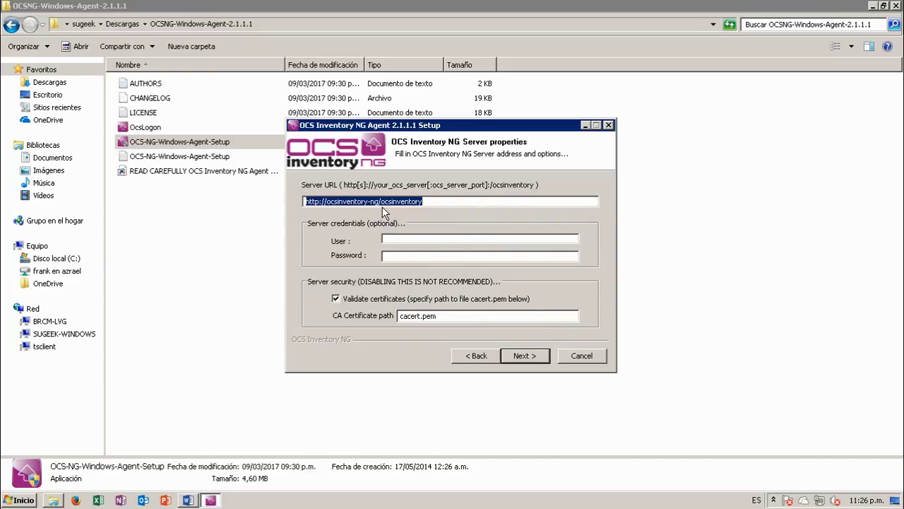
pyautogui.click(378, 202)
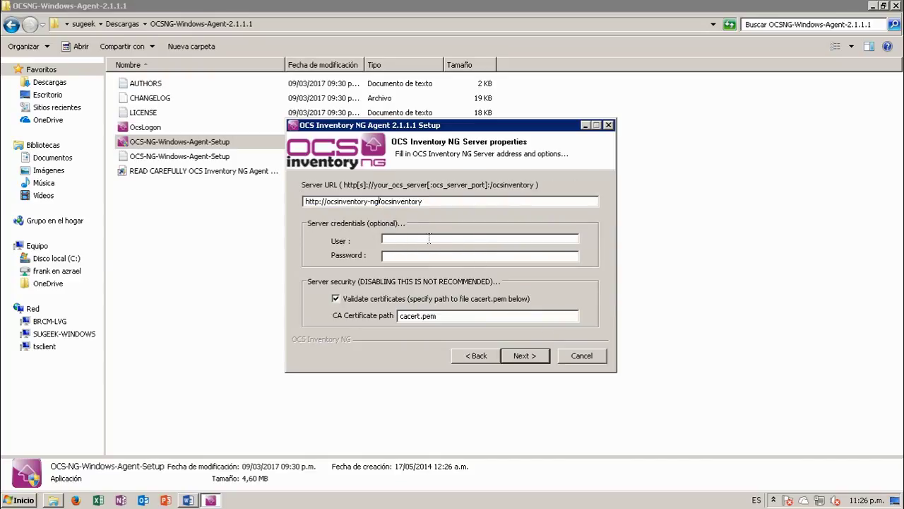
pyautogui.press('BackSpace')
pyautogui.press('BackSpace')
pyautogui.press('BackSpace')
pyautogui.press('BackSpace')
pyautogui.press('BackSpace')
pyautogui.press('BackSpace')
pyautogui.press('BackSpace')
pyautogui.press('BackSpace')
pyautogui.press('BackSpace')
pyautogui.press('BackSpace')
pyautogui.press('BackSpace')
pyautogui.press('BackSpace')
pyautogui.press('BackSpace')
pyautogui.press('BackSpace')
pyautogui.press('BackSpace')
pyautogui.press('BackSpace')
pyautogui.write('192.16')
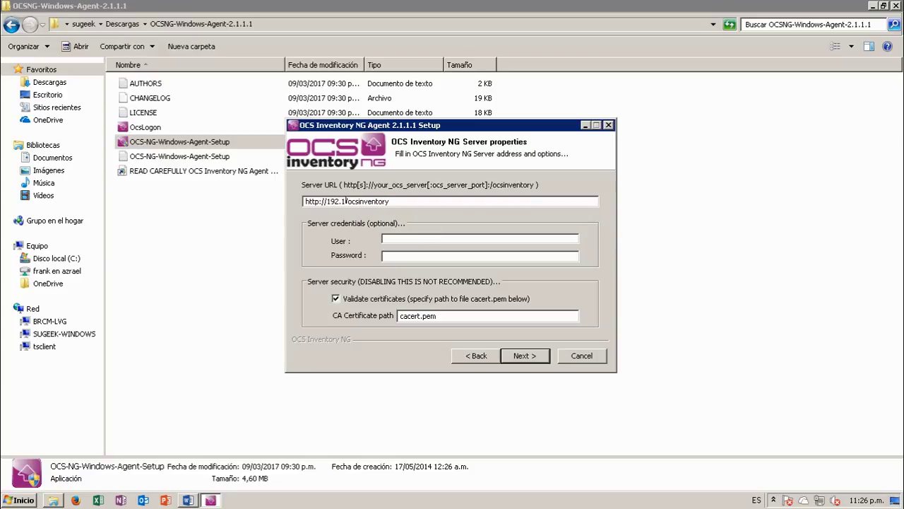
pyautogui.write('8.0.3')
pyautogui.write('/')
pyautogui.click(410, 238)
pyautogui.click(411, 258)
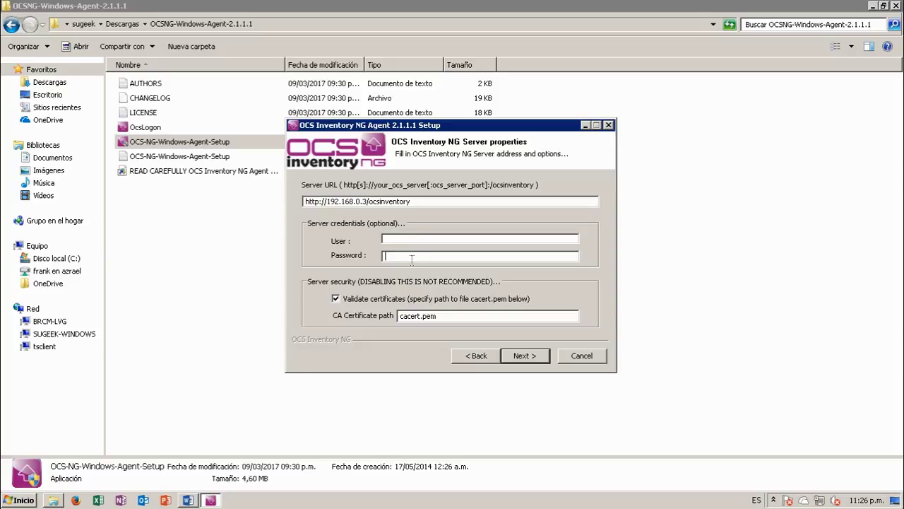
# Keep proxy type None with empty proxy address, port, user and password
pyautogui.click(524, 354)
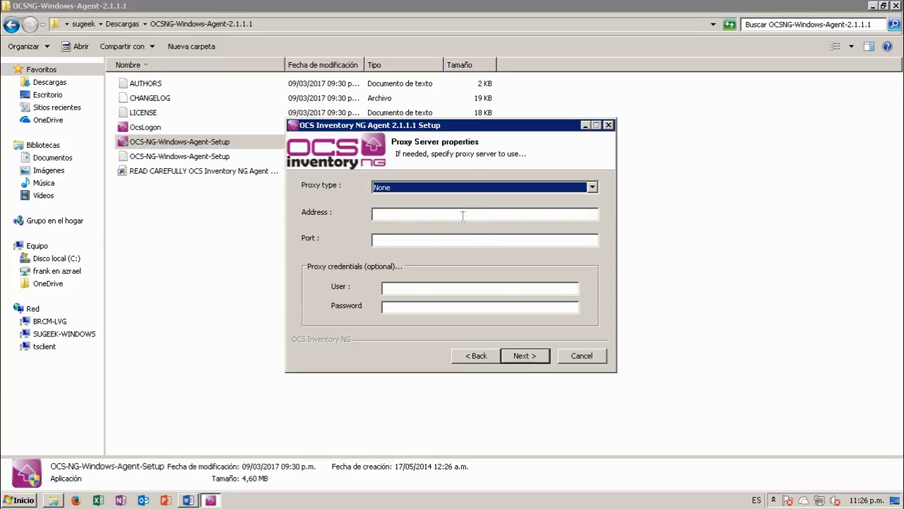
pyautogui.click(471, 188)
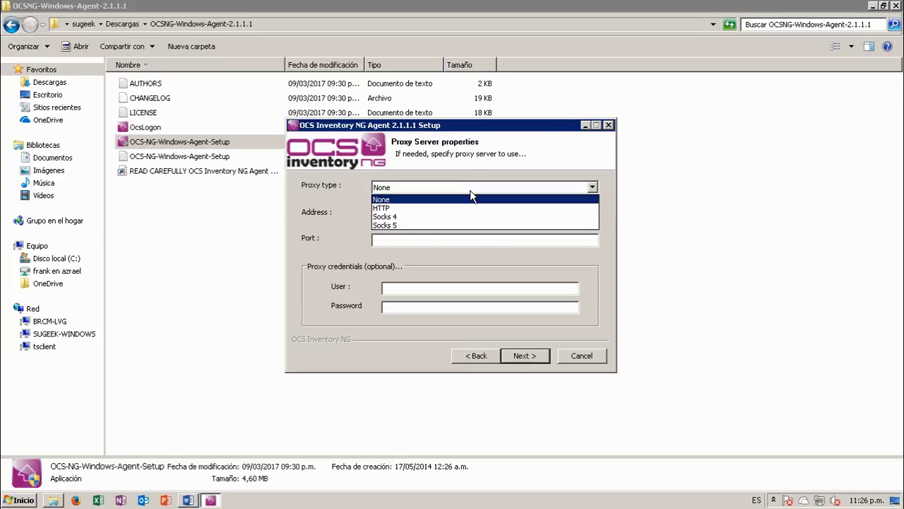
pyautogui.click(349, 204)
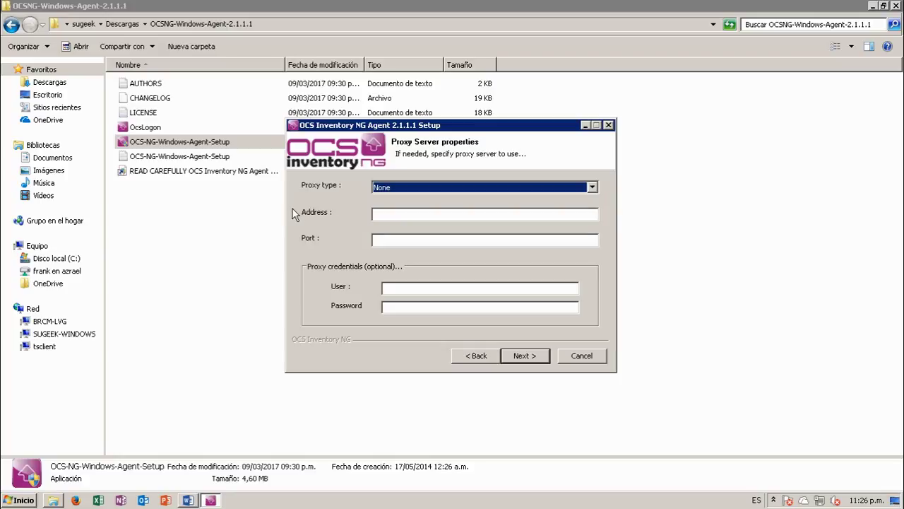
pyautogui.click(390, 212)
pyautogui.click(393, 289)
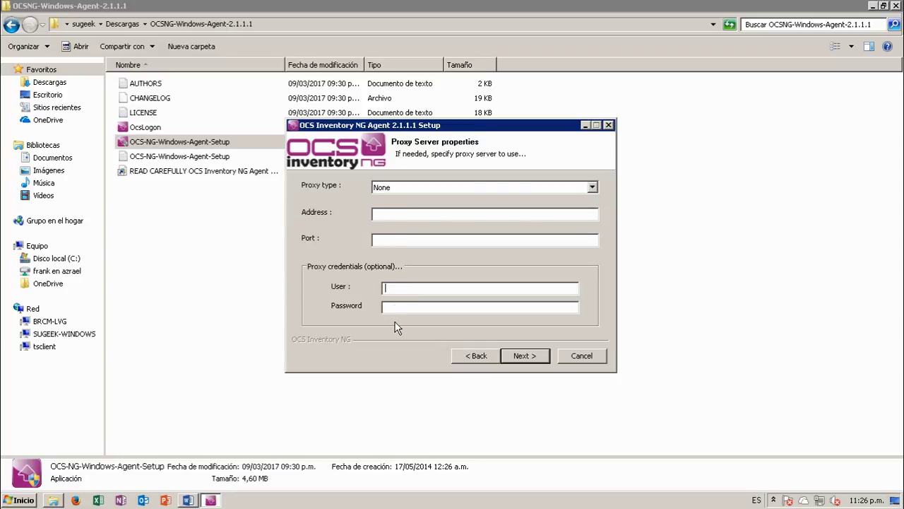
pyautogui.click(404, 308)
pyautogui.click(522, 355)
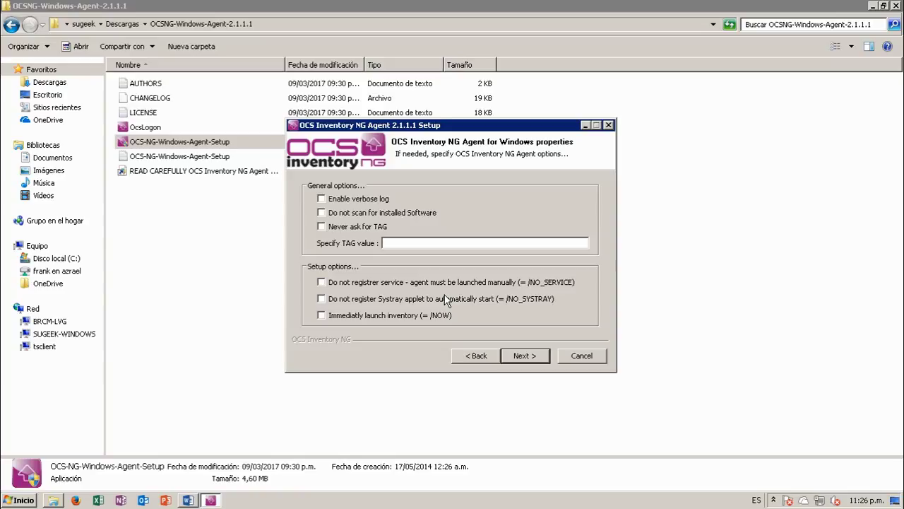
# Enable verbose logging and set the TAG value to SEDE ESPAÑA
pyautogui.click(372, 202)
pyautogui.click(402, 245)
pyautogui.write('SEDE MEDELLIN')
pyautogui.press('BackSpace')
pyautogui.press('BackSpace')
pyautogui.press('BackSpace')
pyautogui.press('BackSpace')
pyautogui.press('BackSpace')
pyautogui.press('BackSpace')
pyautogui.press('BackSpace')
pyautogui.press('BackSpace')
pyautogui.write('ESPAÑA')
# Dismiss the notification popup and enable Immediatly launch inventory (/NOW)
pyautogui.click(773, 499)
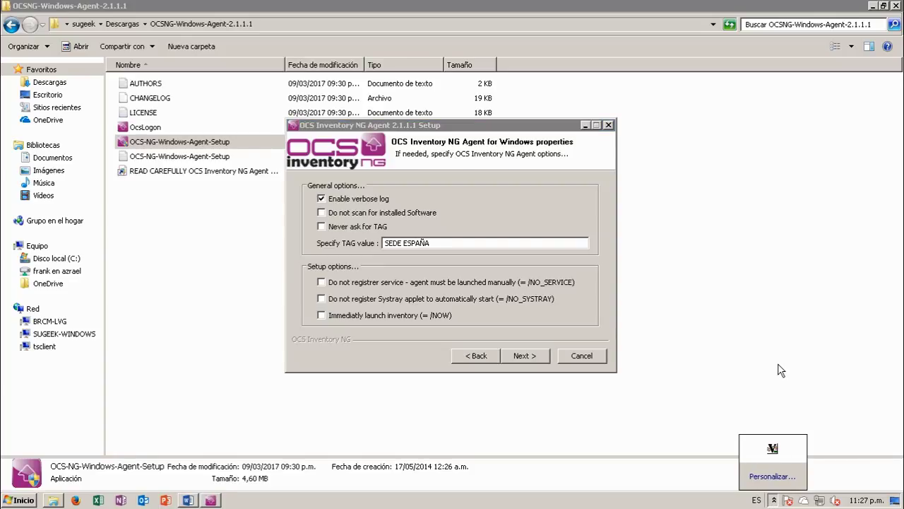
pyautogui.click(779, 371)
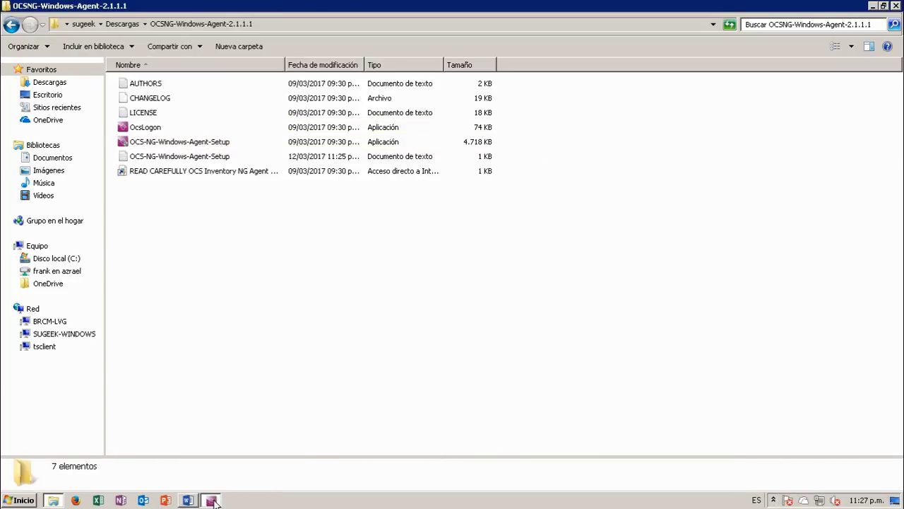
pyautogui.click(210, 499)
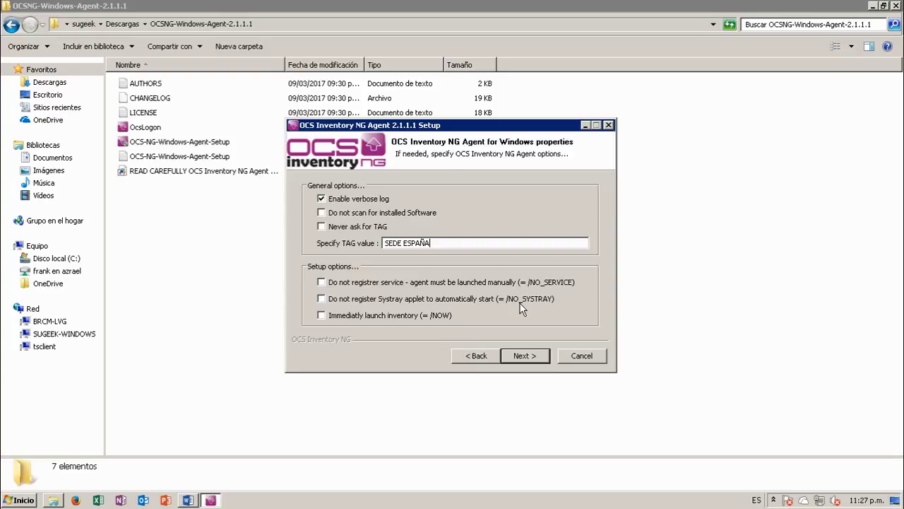
pyautogui.click(381, 314)
pyautogui.click(523, 355)
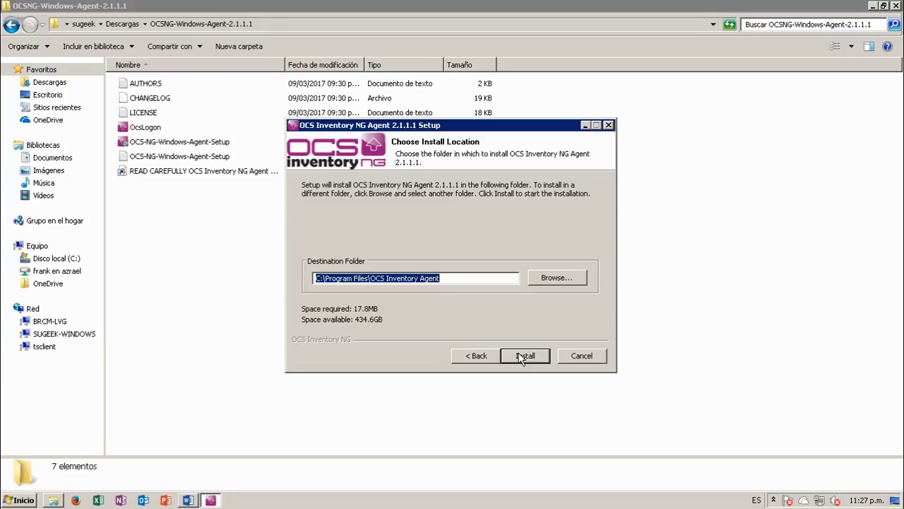
# Install into C:\Program Files\OCS Inventory Agent with details shown, then close Explorer
pyautogui.click(534, 356)
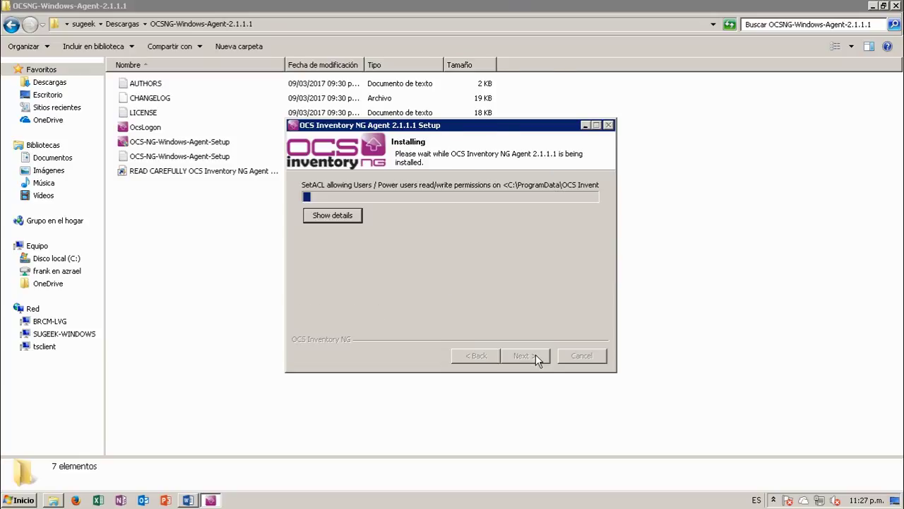
pyautogui.click(350, 217)
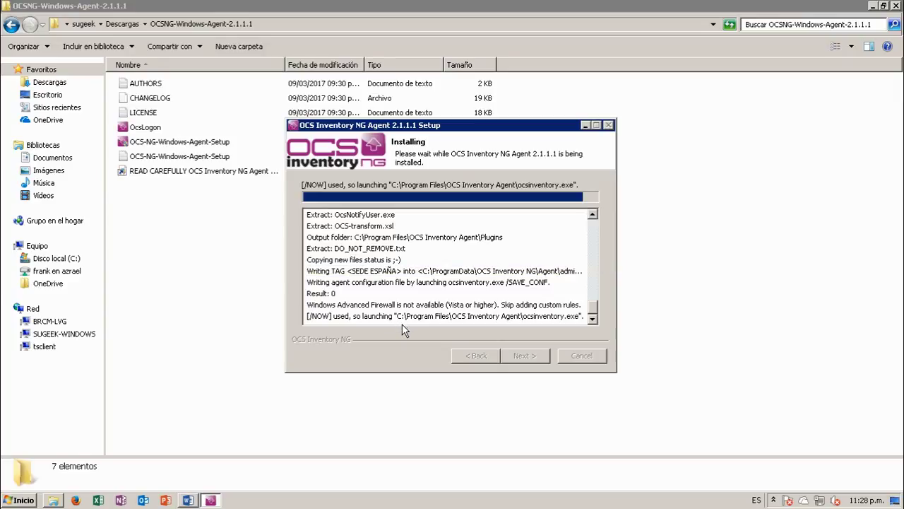
pyautogui.click(897, 6)
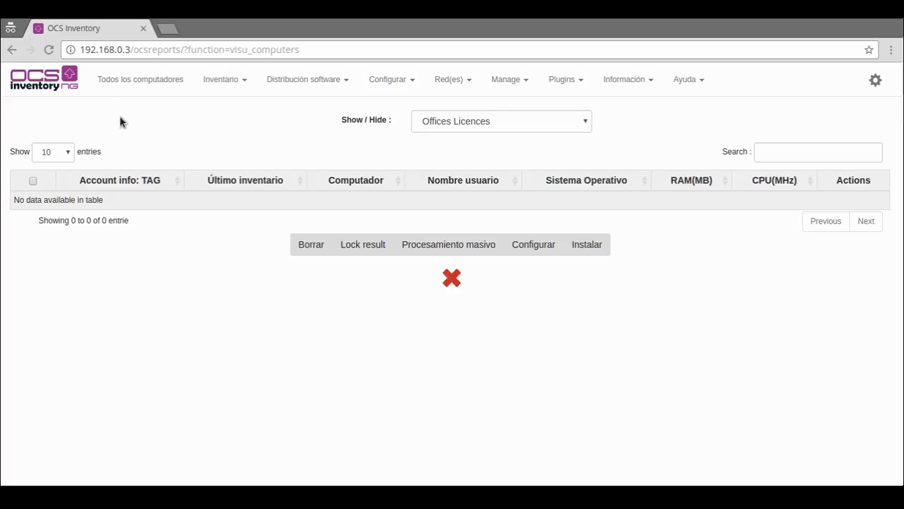
# Refresh the visu_computers page three times to check for the new client
pyautogui.click(48, 49)
pyautogui.click(49, 49)
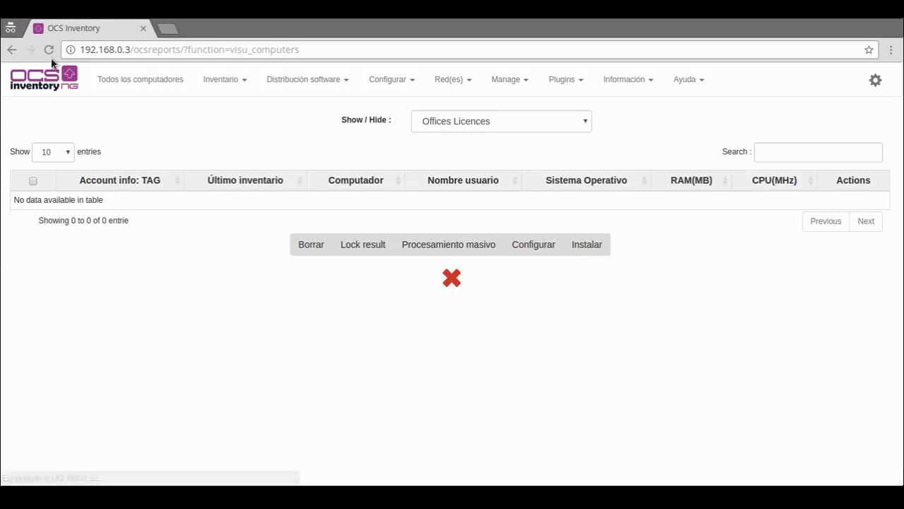
pyautogui.click(49, 49)
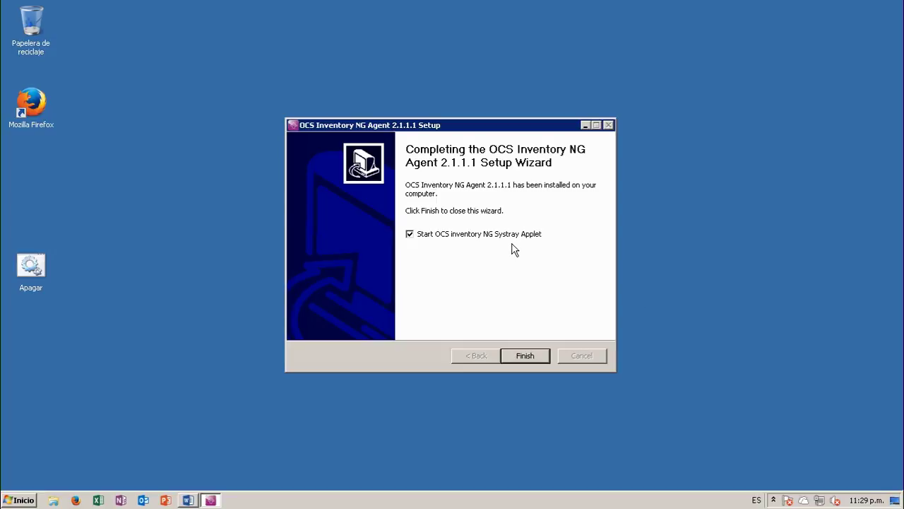
# Finish the agent setup with the systray applet started, then view and dismiss the tray icon's options menu
pyautogui.click(525, 356)
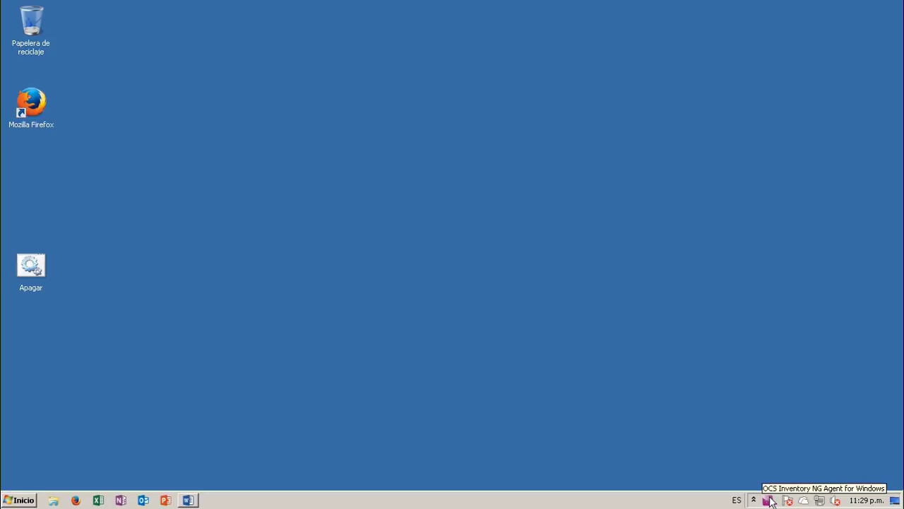
pyautogui.rightClick(770, 502)
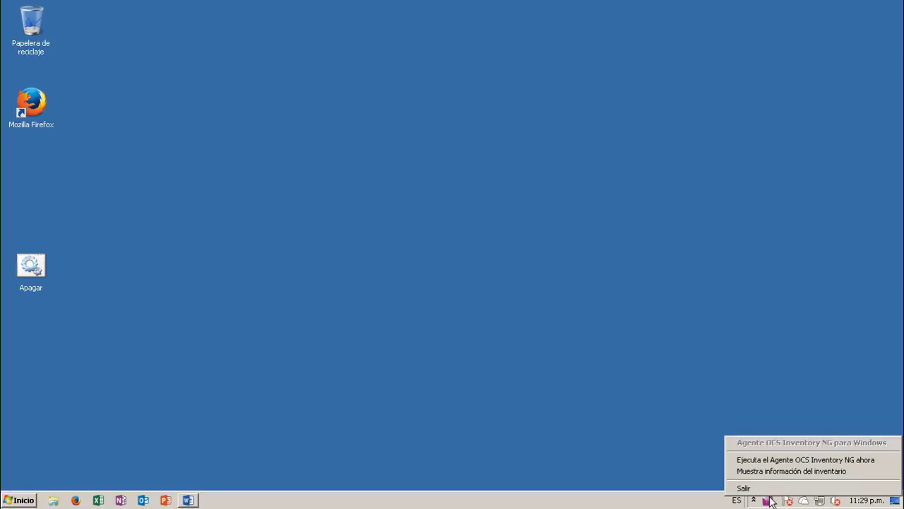
pyautogui.click(526, 353)
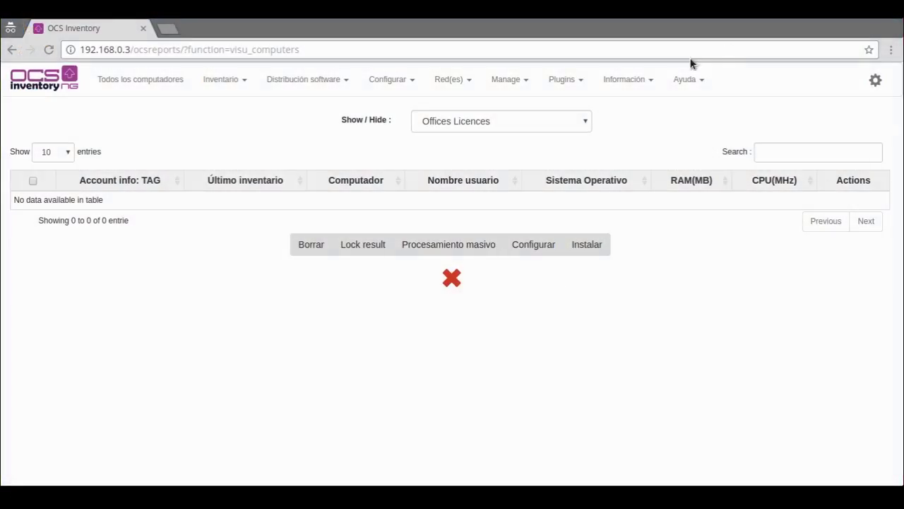
# Reload the computer list and open the details of the client tagged SEDE ESPAÑA
pyautogui.click(48, 51)
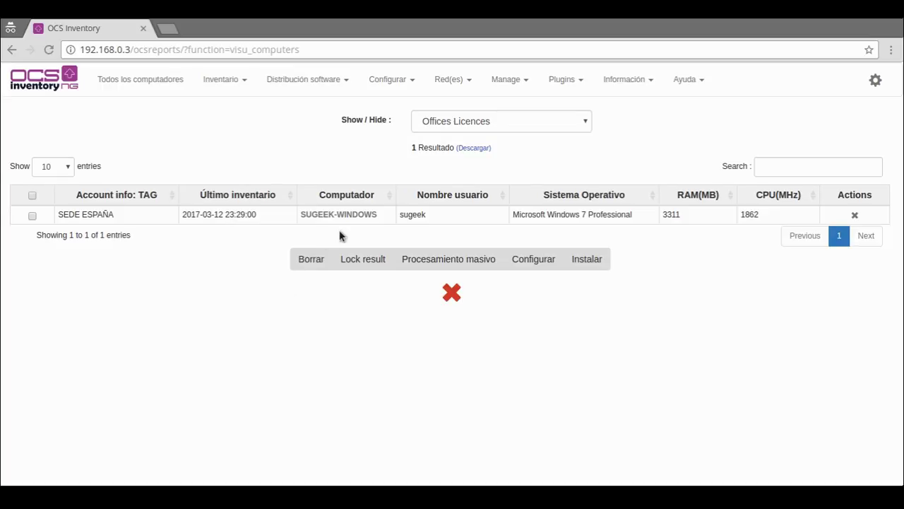
pyautogui.click(357, 217)
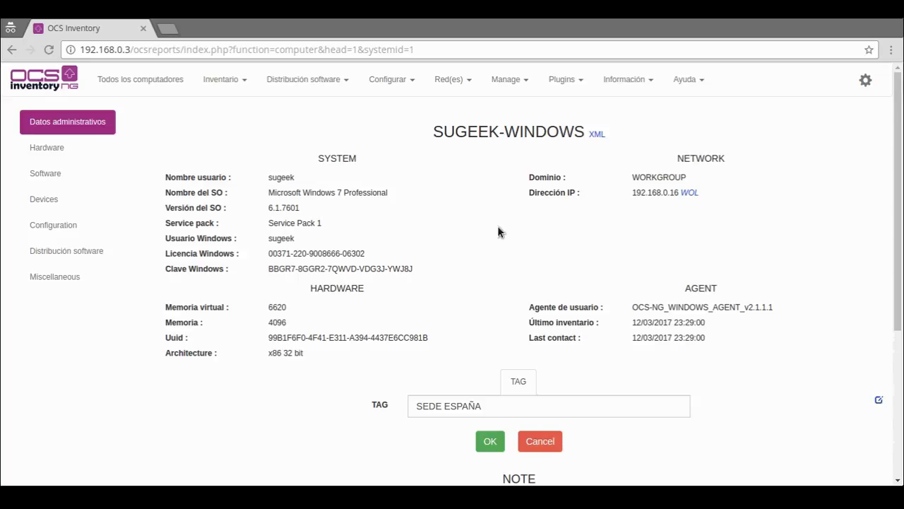
pyautogui.tripleClick(290, 178)
pyautogui.doubleClick(290, 192)
pyautogui.click(291, 236)
pyautogui.tripleClick(281, 252)
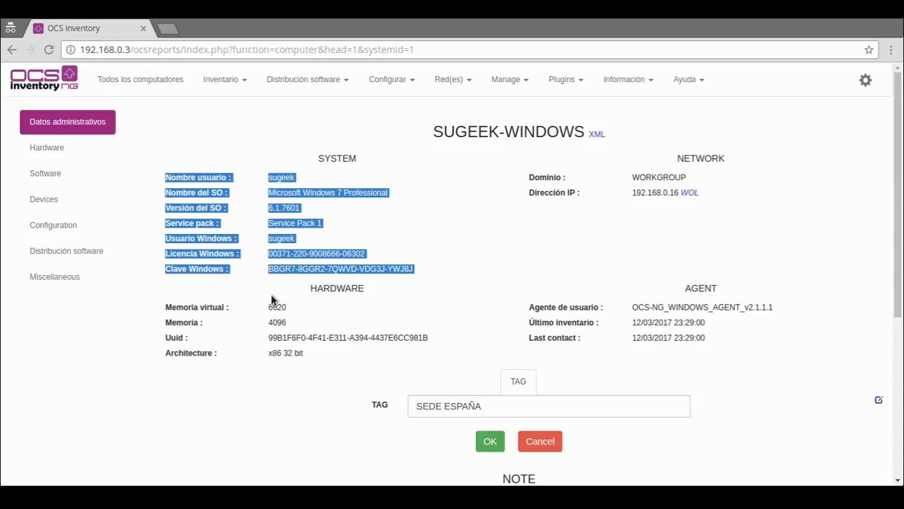
pyautogui.click(450, 323)
pyautogui.scroll(-1, 450, 323)
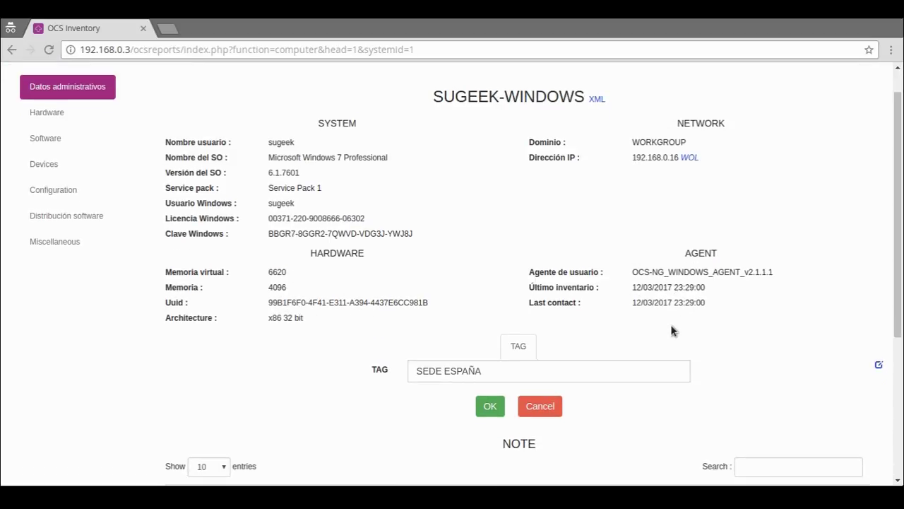
pyautogui.scroll(-3, 502, 295)
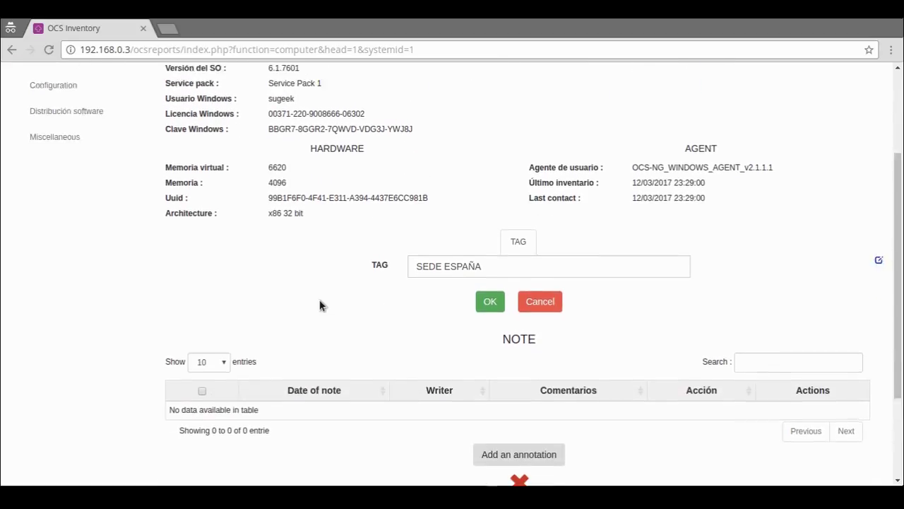
pyautogui.scroll(3, 319, 306)
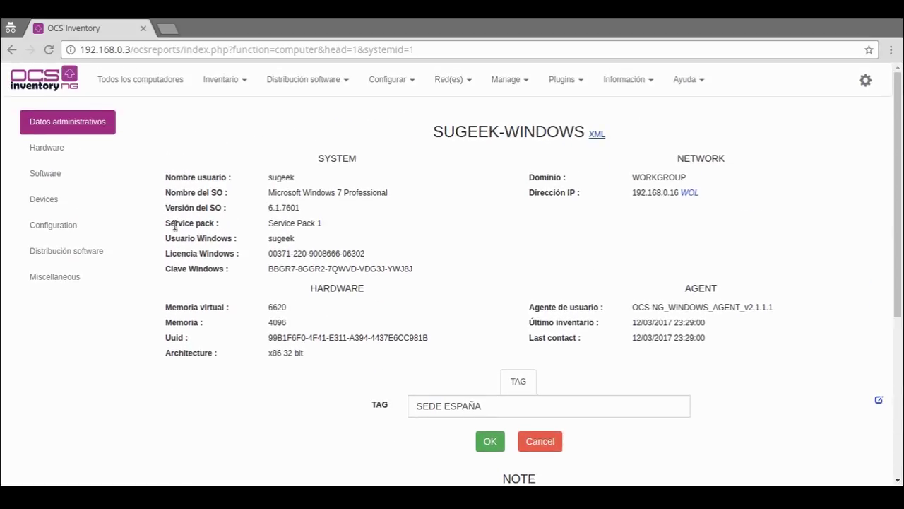